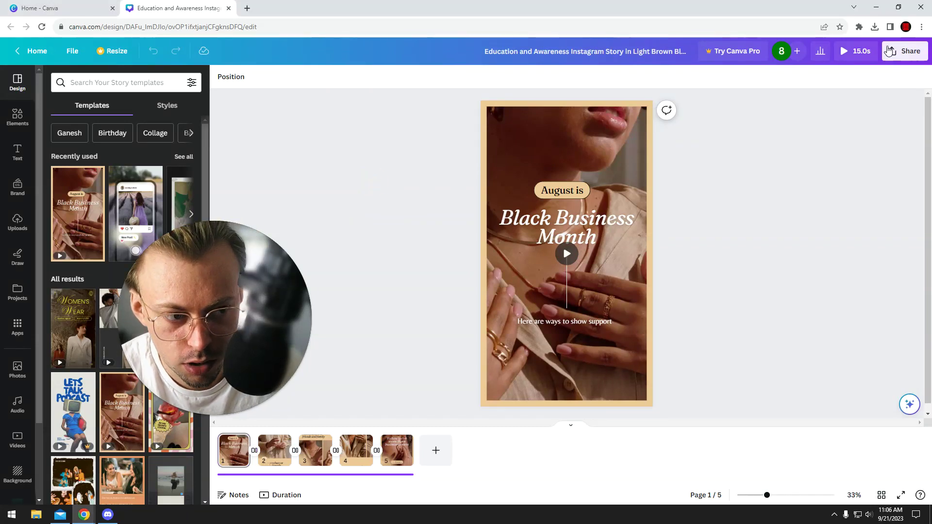
- Set the collaboration link to 'Anyone with the link' with Can edit, and copy it
click(823, 178)
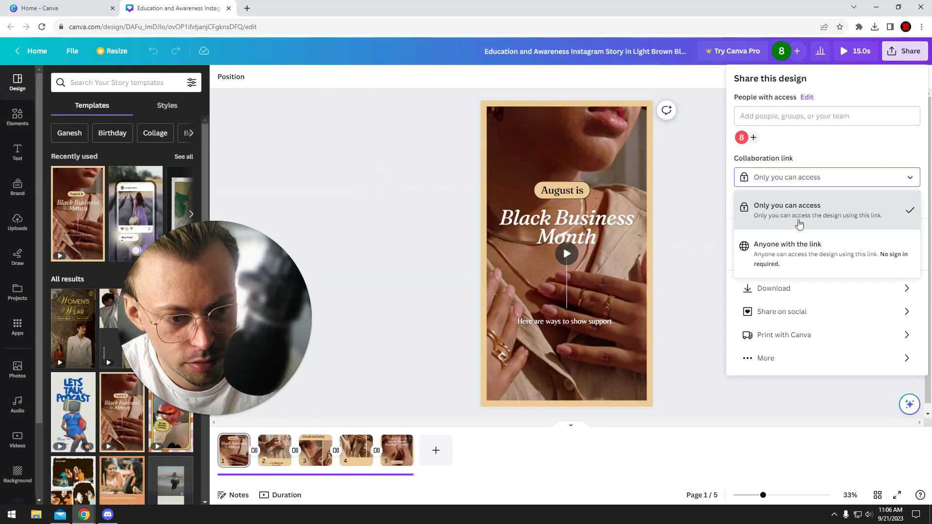
click(785, 250)
click(877, 177)
click(846, 245)
click(826, 201)
- Load the copied design link in a new Incognito window
key(ctrl+shift+n)
key(ctrl+v)
key(Return)
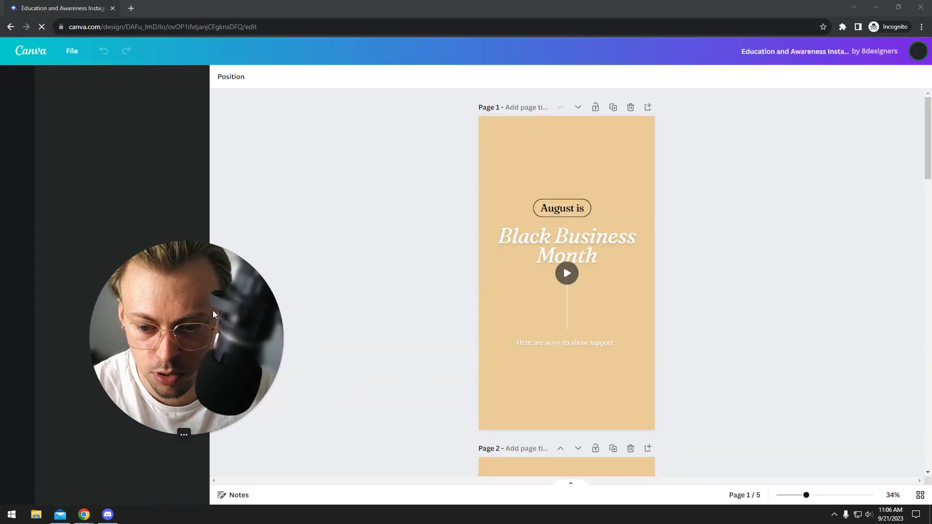
- Dismiss the cookie notice and the 'joined as a guest' welcome popup
click(186, 475)
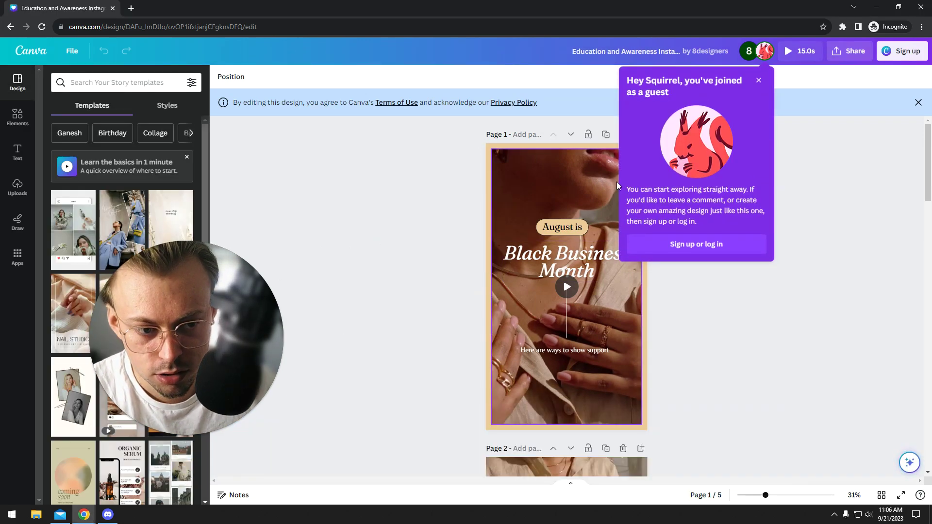
click(758, 80)
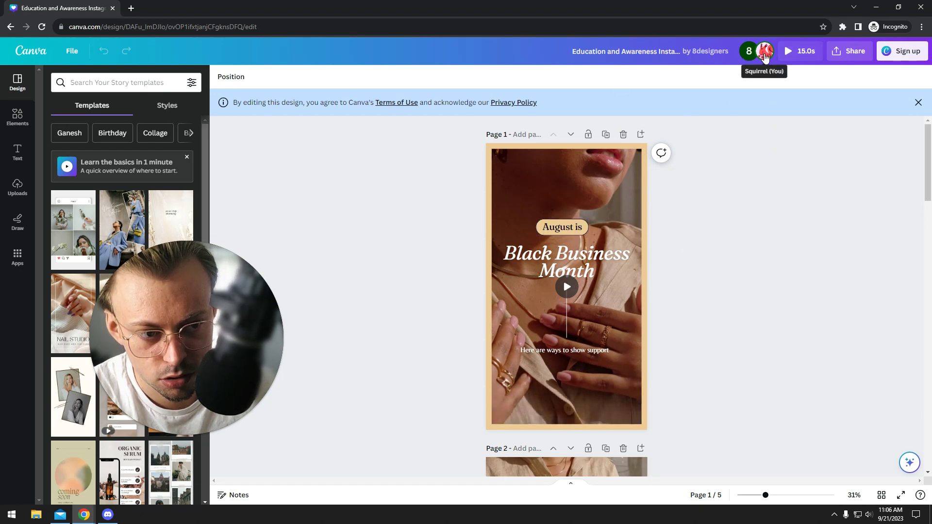
- Move the 'August is' text aside and delete Page 1's background video
drag(559, 225, 583, 232)
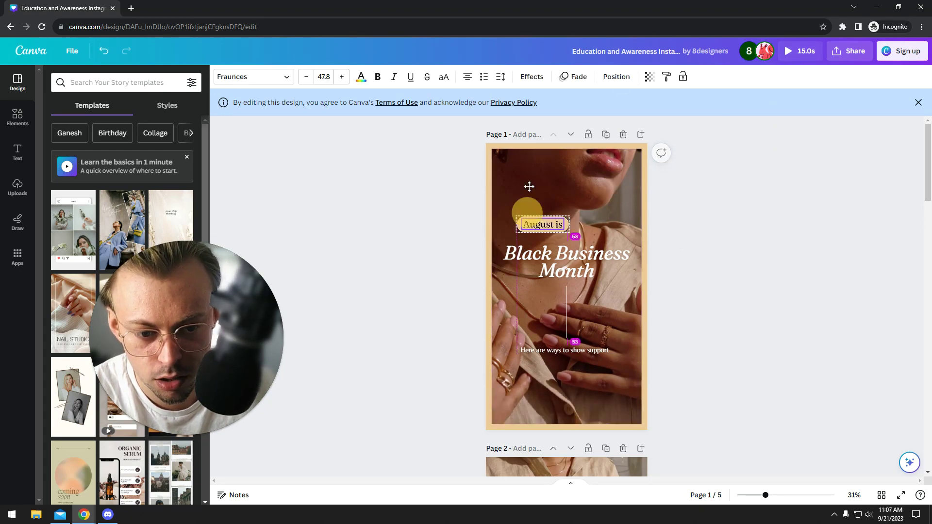
drag(583, 232, 597, 208)
click(597, 208)
key(Delete)
key(Delete)
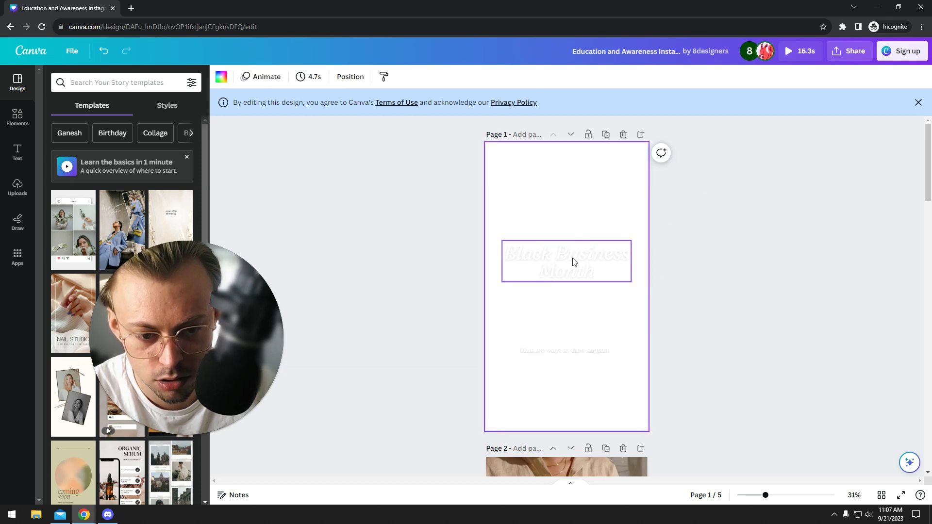
- Delete the blank Page 1, then return to the owner's design and close its sharing settings
click(17, 187)
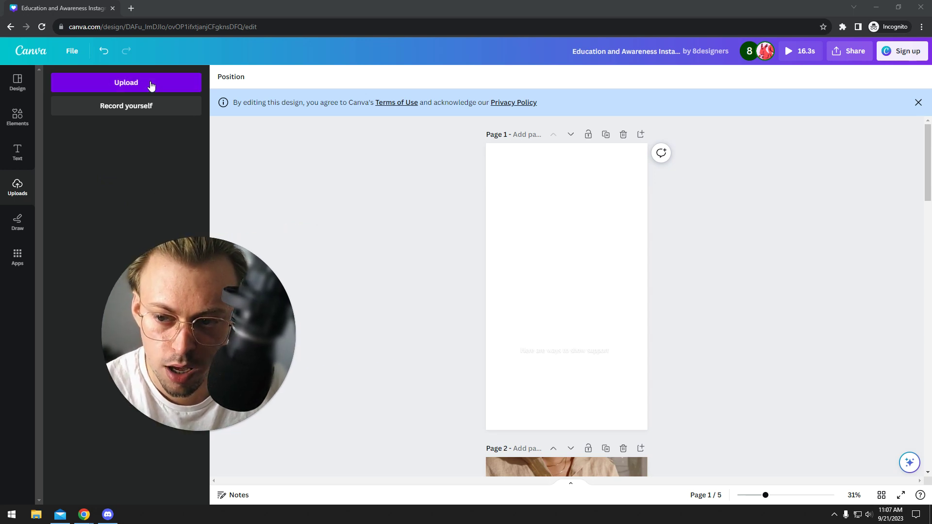
click(693, 374)
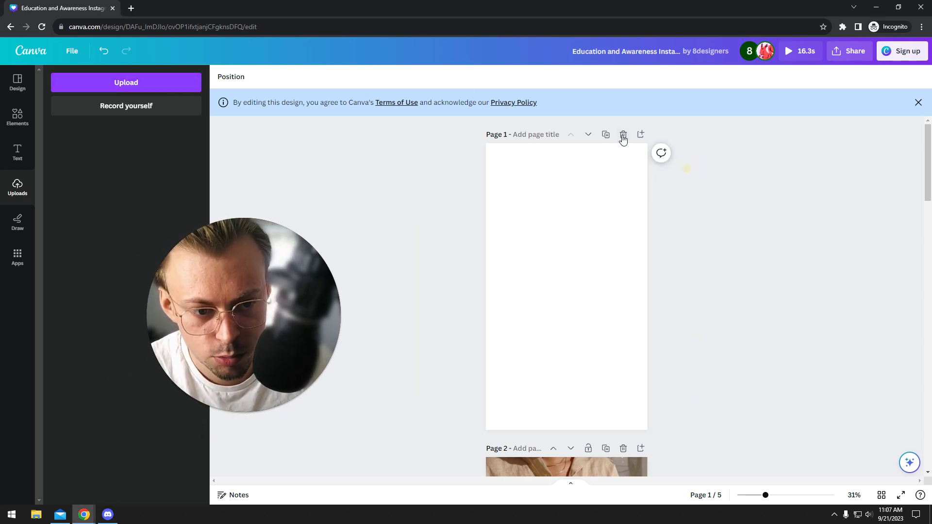
click(623, 134)
click(918, 8)
click(406, 229)
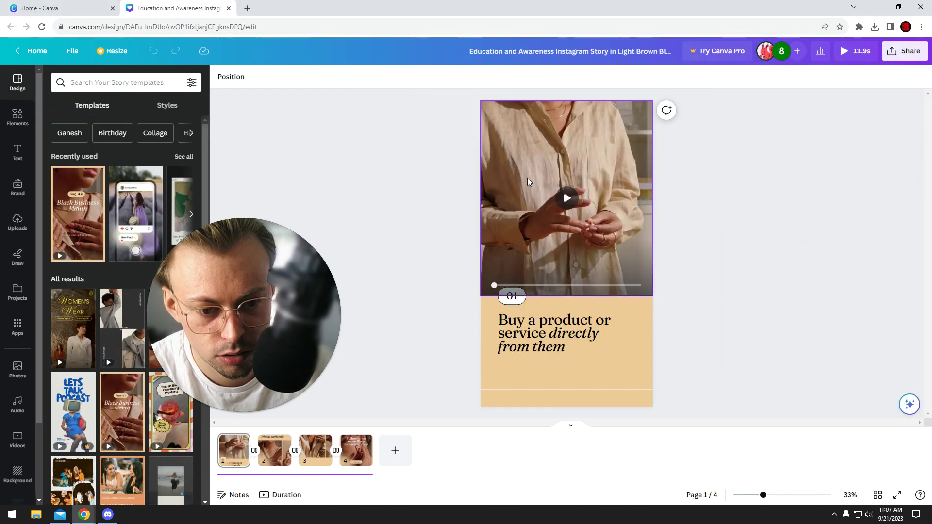
- Switch the owner's design to the scrolling page view to confirm four pages remain
click(570, 425)
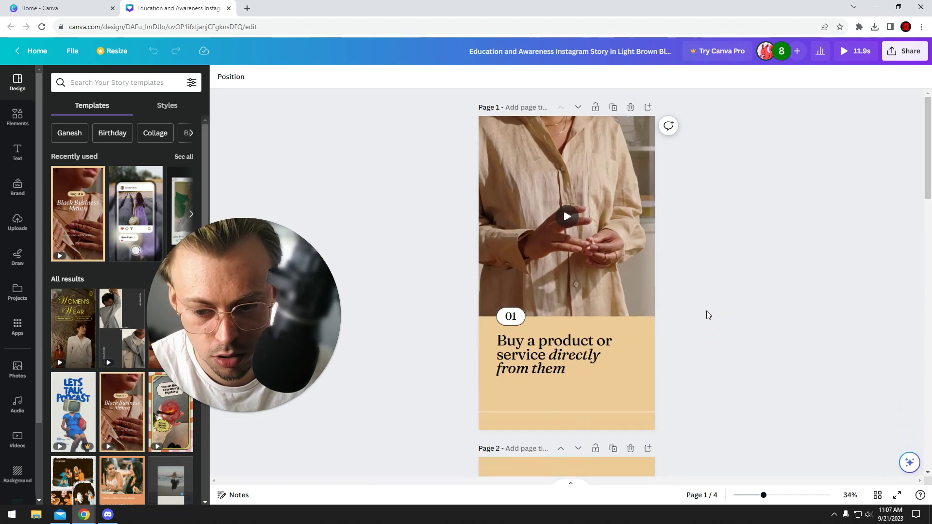
scroll(682, 297, down, 2)
scroll(682, 296, down, 3)
scroll(682, 296, up, 3)
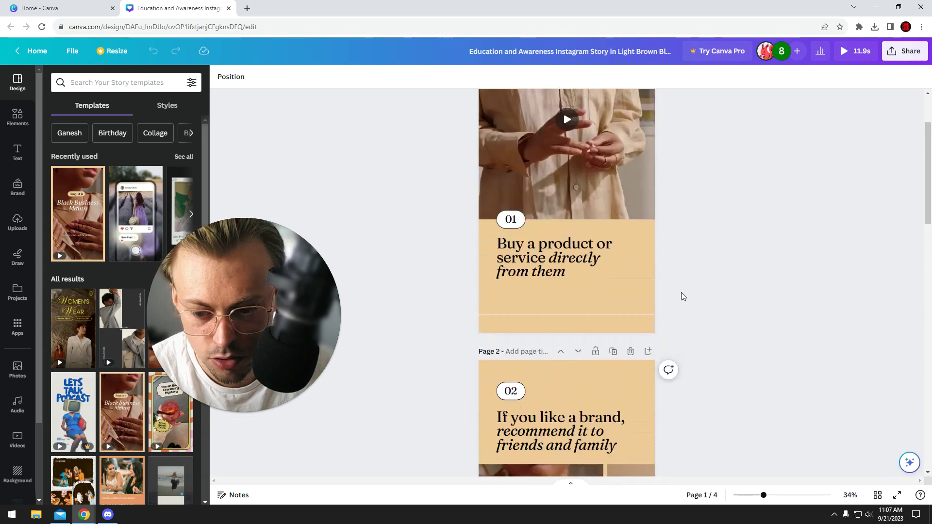
scroll(681, 297, up, 2)
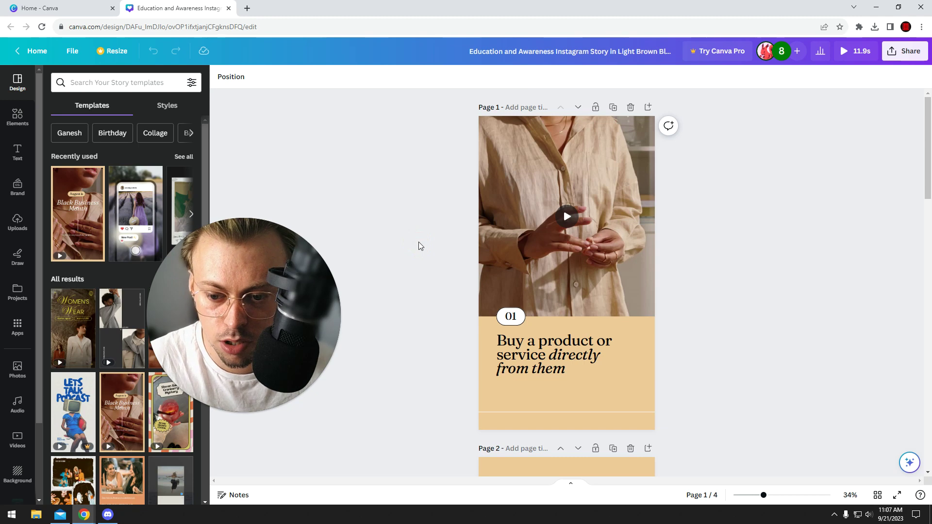